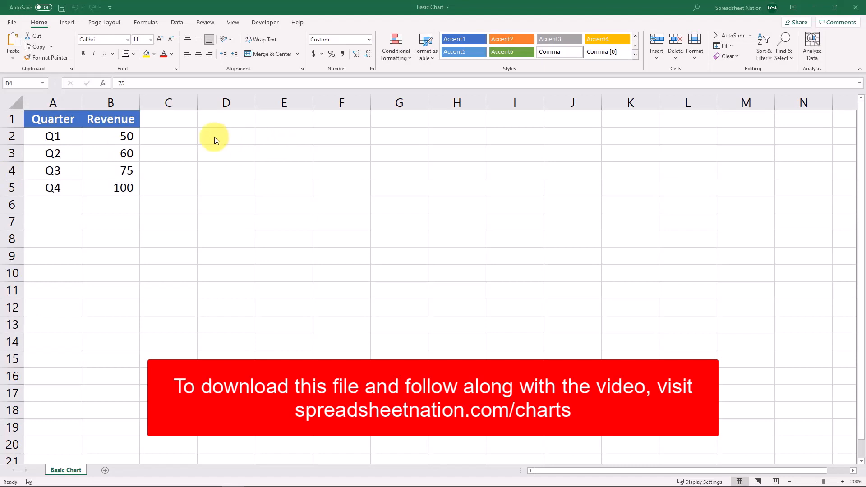
click(149, 157)
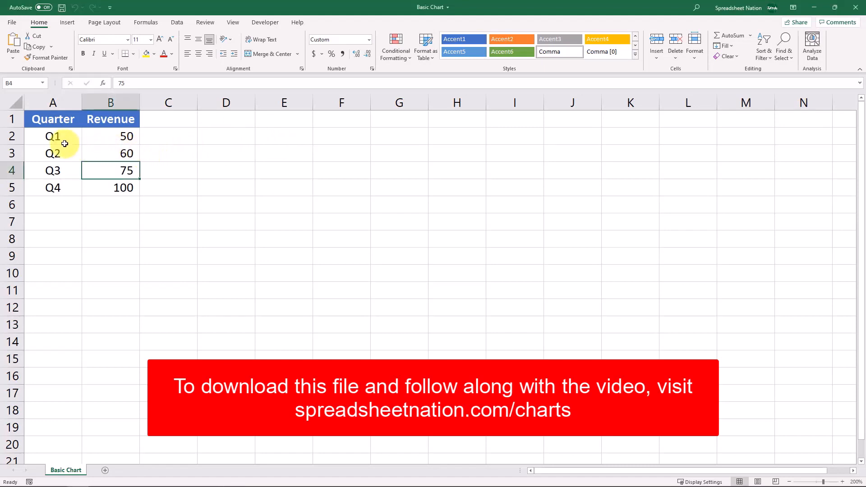
drag(119, 120, 116, 193)
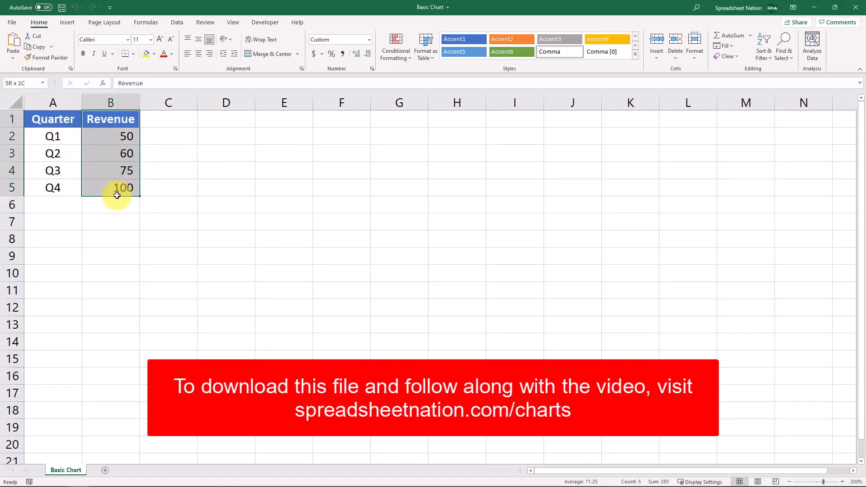
drag(67, 115, 64, 193)
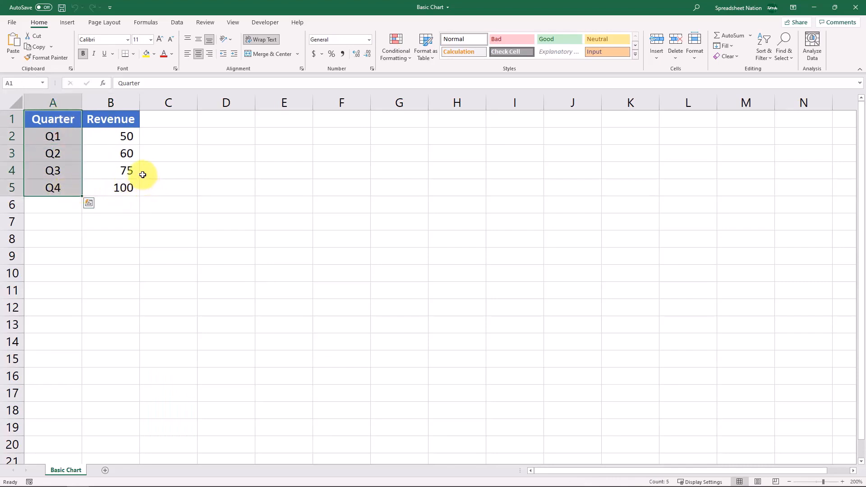
click(123, 152)
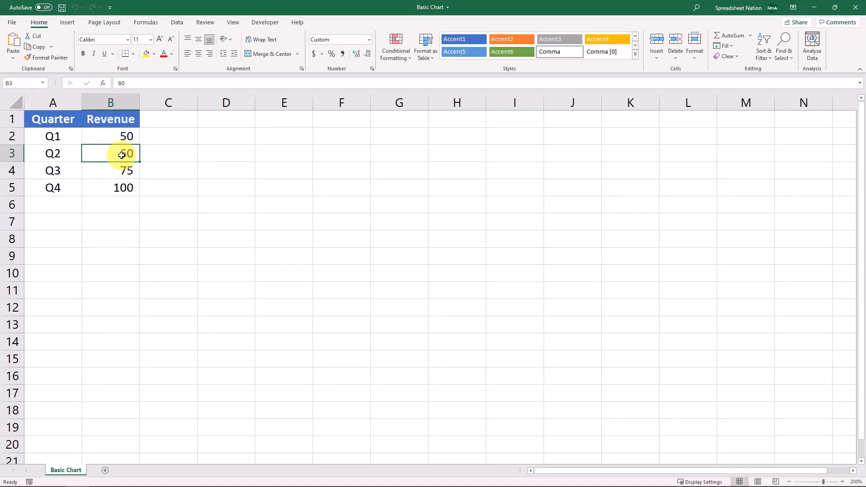
Step: Insert a 2-D clustered column chart from the Quarter and Revenue data in A1:B5, and delete it from the sheet
drag(66, 120, 113, 190)
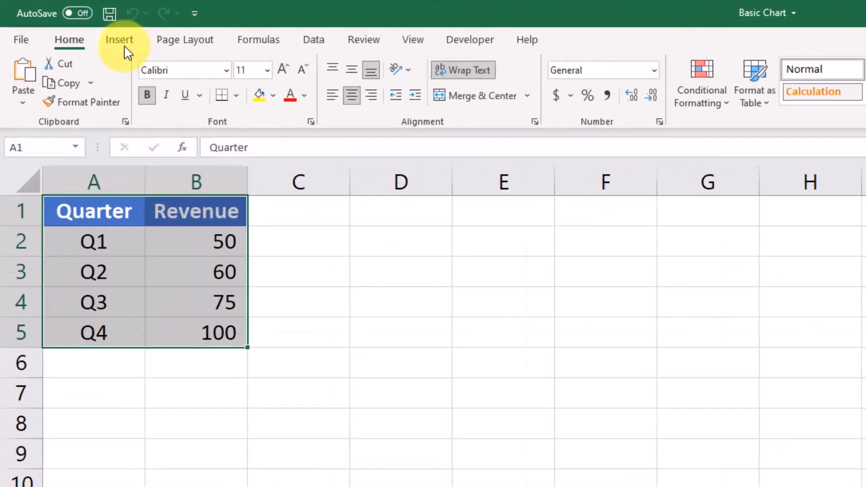
click(69, 24)
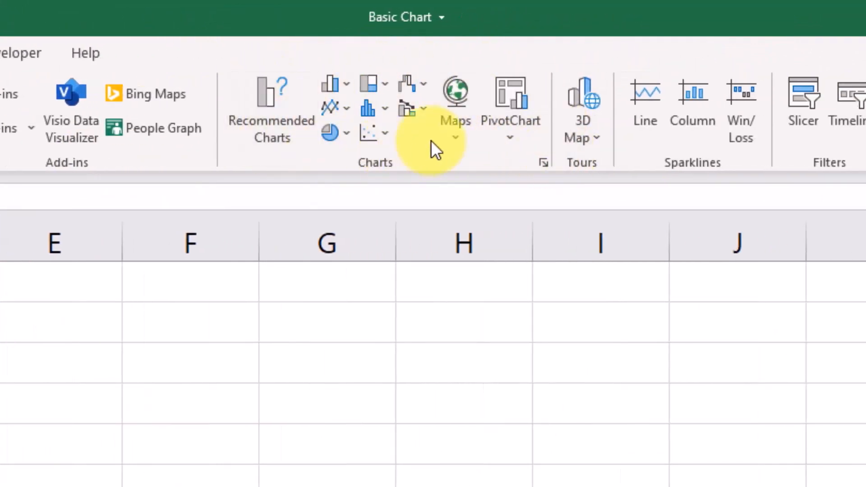
click(332, 87)
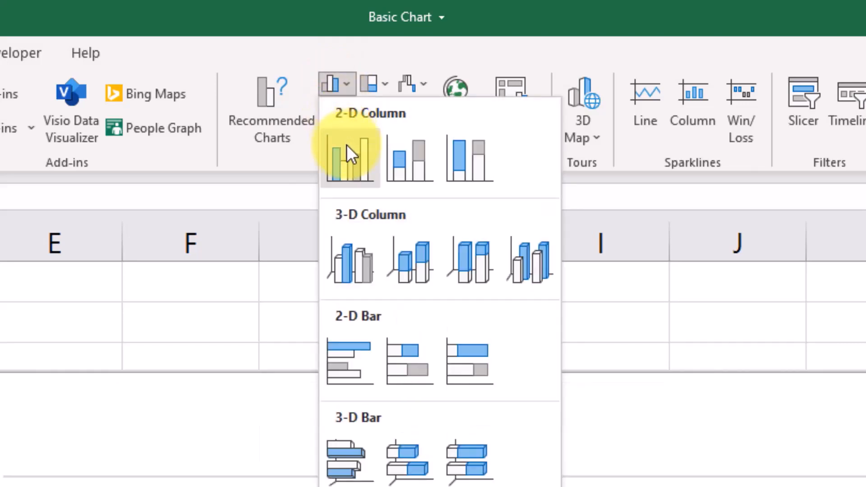
click(347, 145)
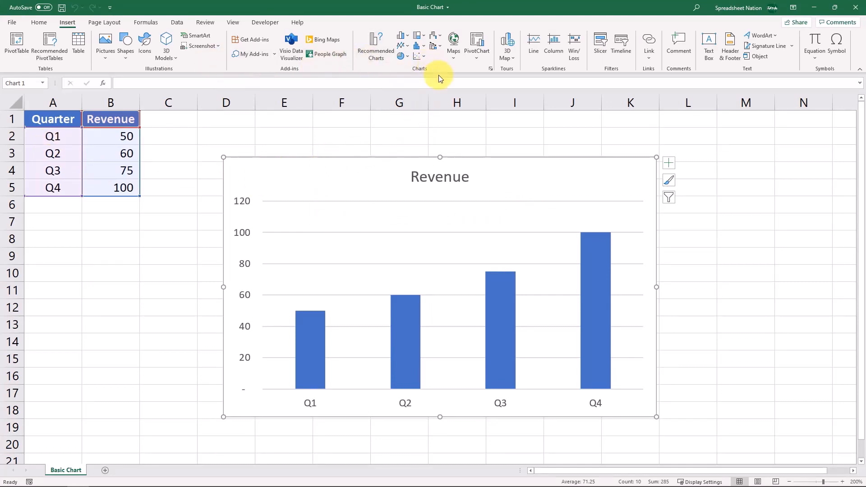
click(365, 174)
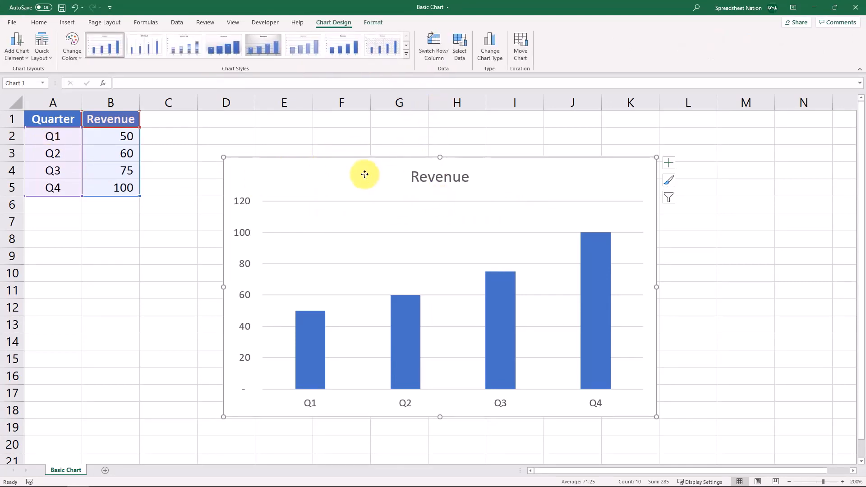
key(Delete)
Step: Insert the recommended Clustered Column chart with cell B3 of the revenue data active, and remove that chart from the sheet
click(95, 159)
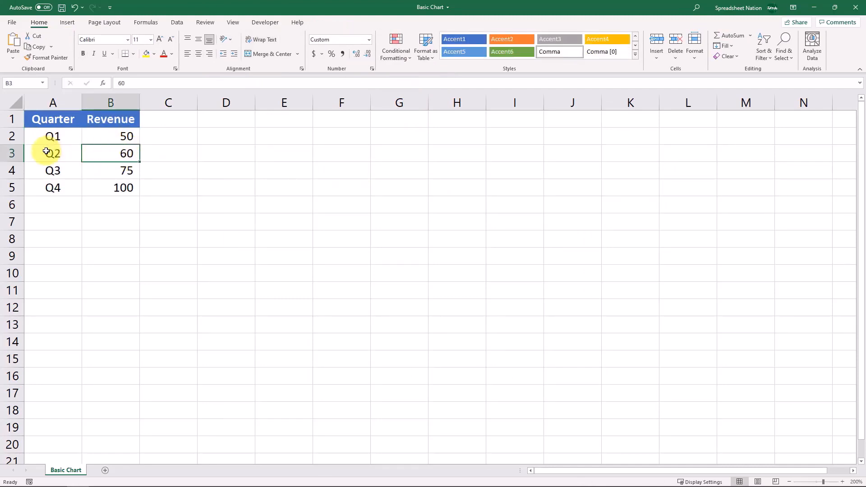
click(68, 23)
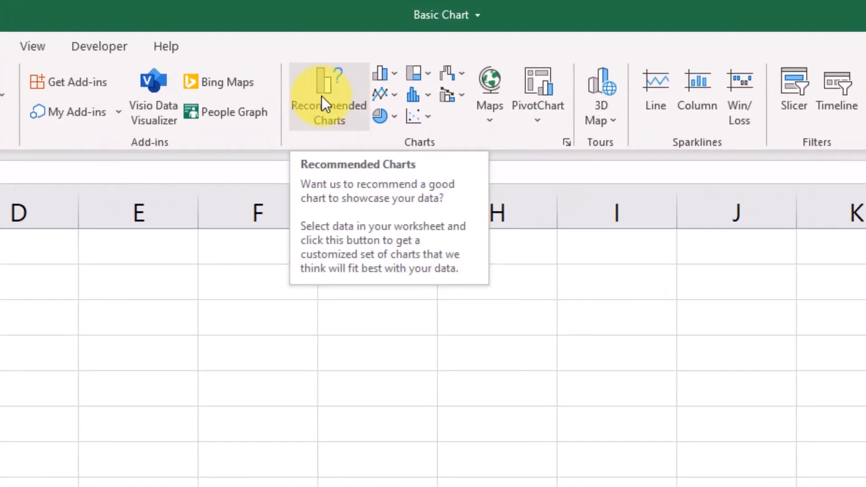
click(321, 96)
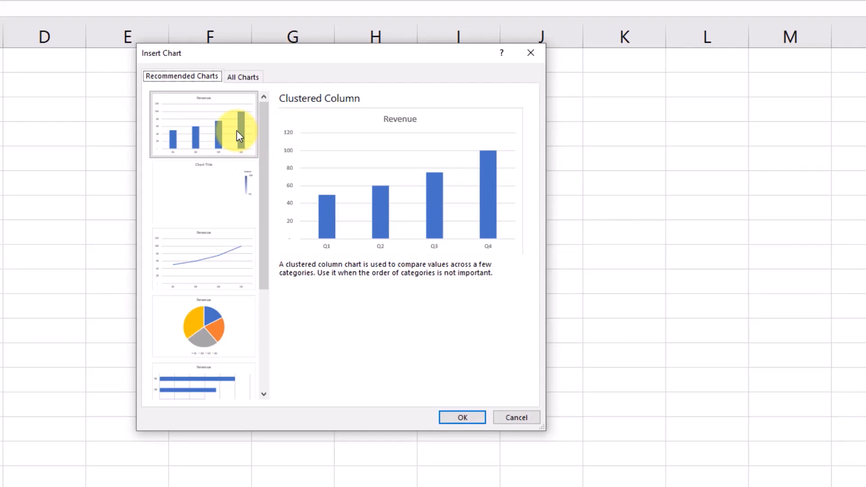
scroll(234, 162, down, 3)
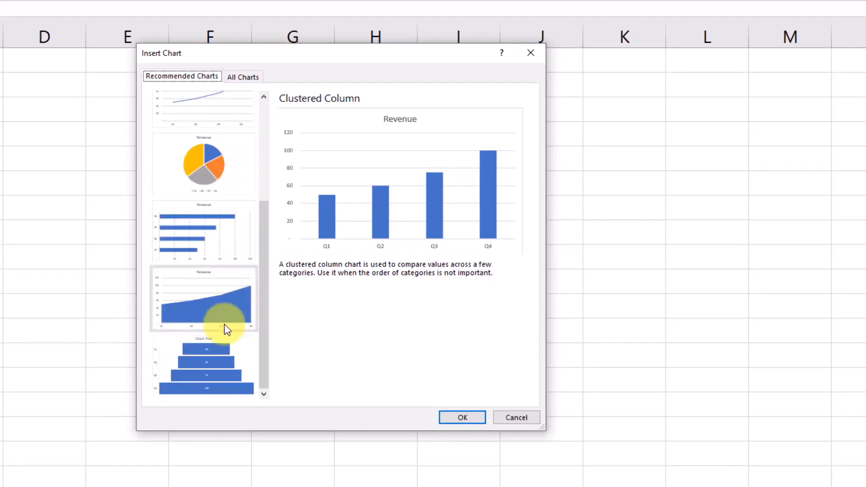
scroll(226, 331, up, 3)
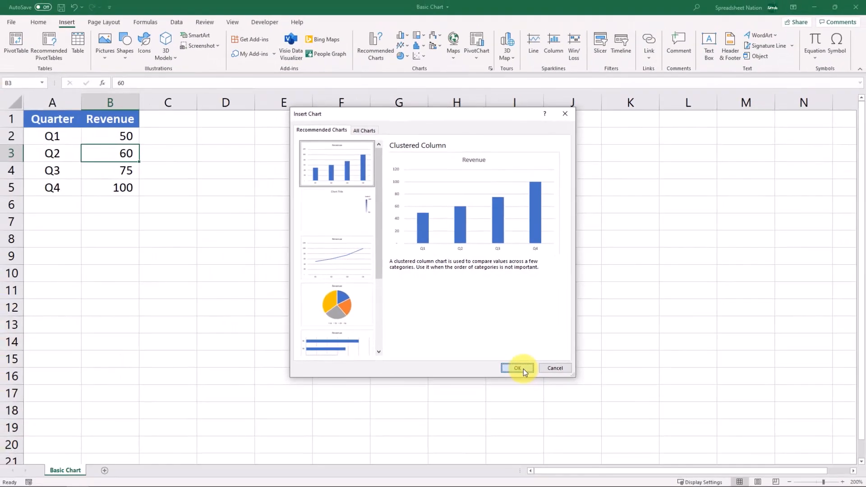
click(470, 419)
drag(380, 176, 301, 150)
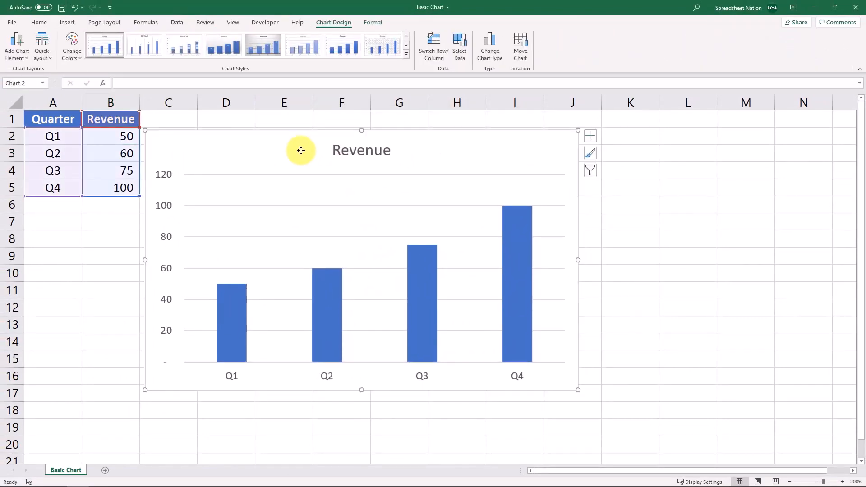
key(Delete)
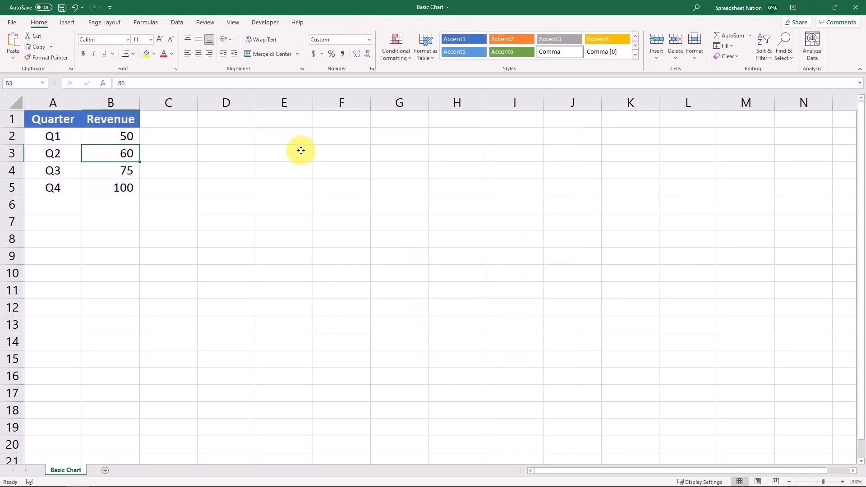
Step: Create a default column chart of the quarterly revenue on its own chart sheet, and return to the Basic Chart sheet
key(F11)
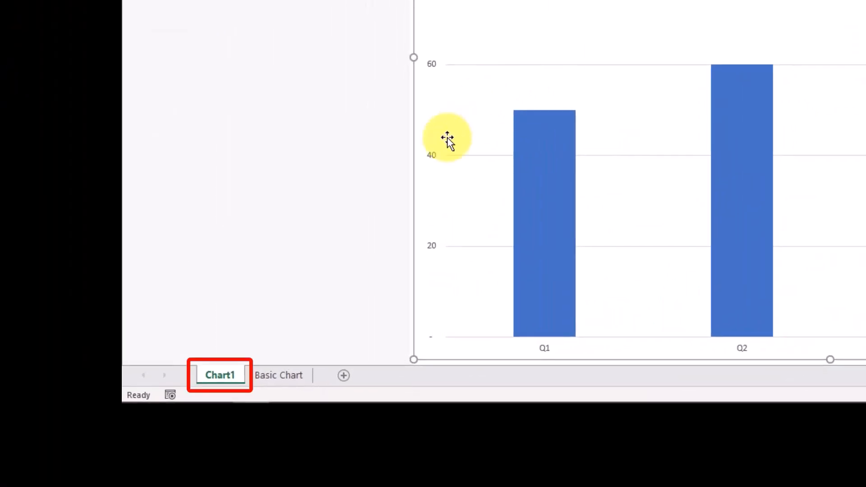
click(277, 374)
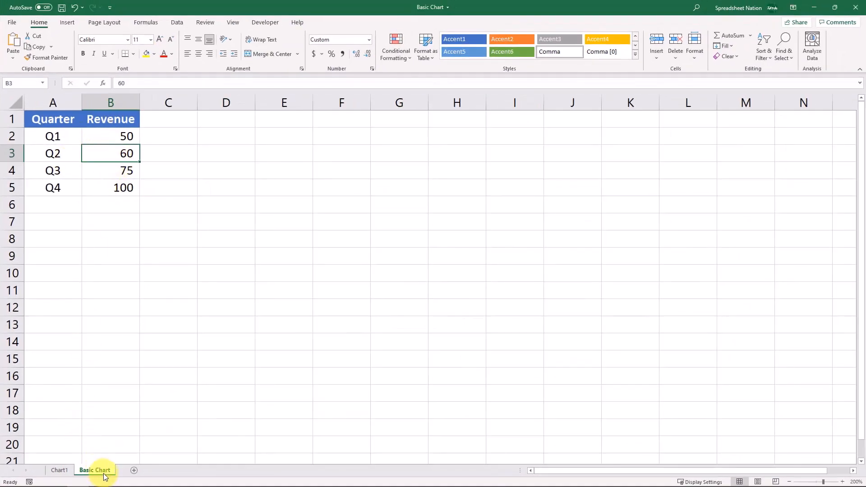
click(60, 471)
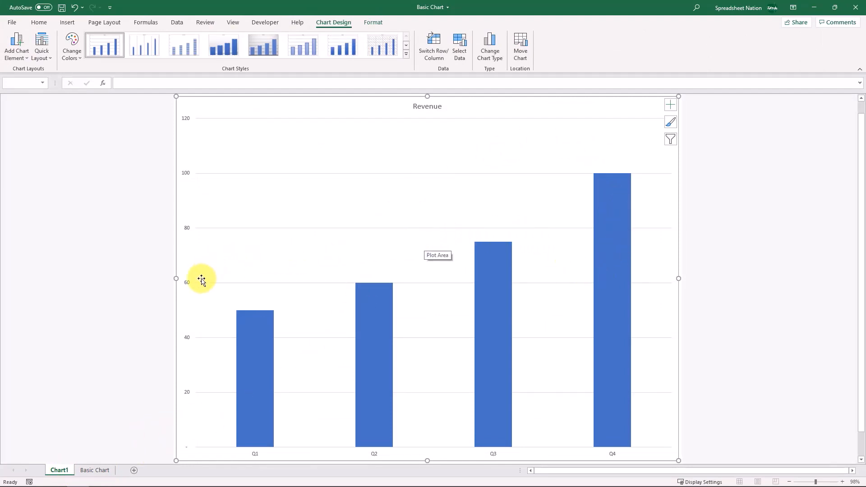
click(104, 467)
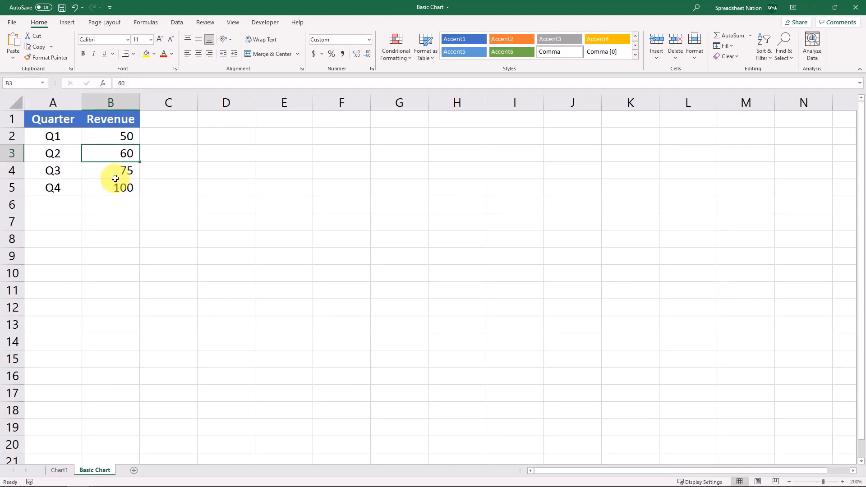
Step: Embed a default chart of the revenue data in the Basic Chart sheet, and delete it again
key(alt+F1)
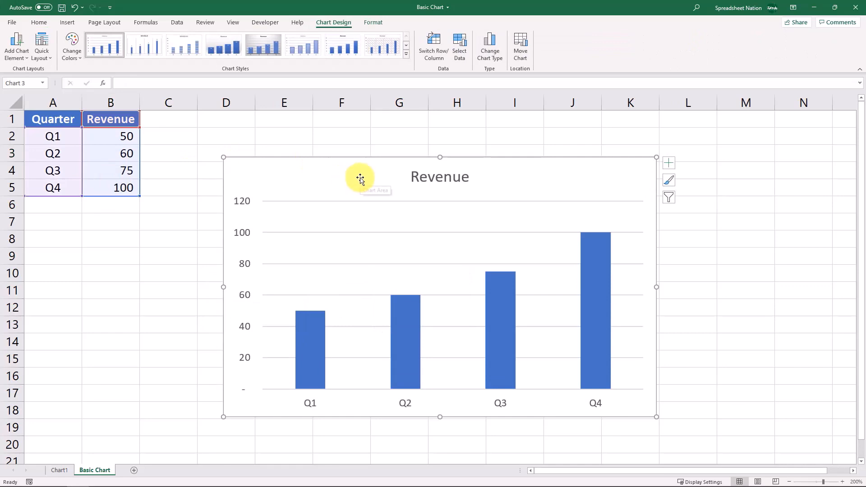
drag(358, 178, 221, 154)
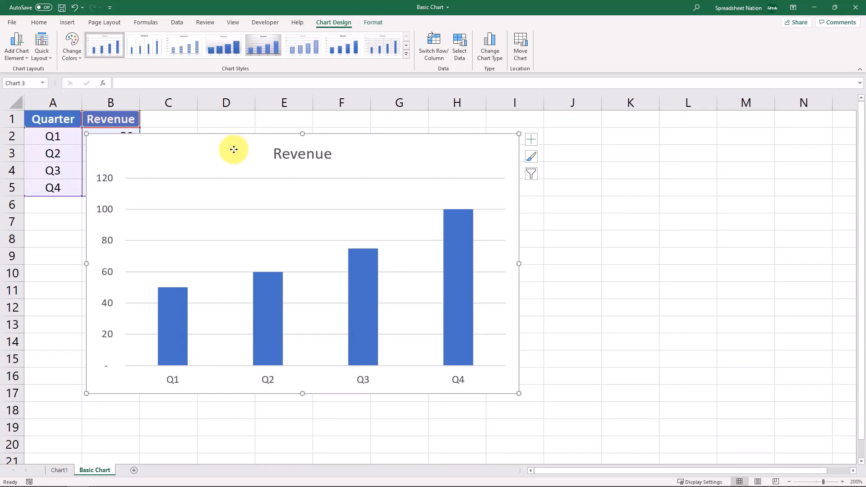
key(Delete)
Step: Insert a clustered column chart from A1:B5 through Quick Analysis, and delete it from the worksheet
drag(64, 119, 133, 189)
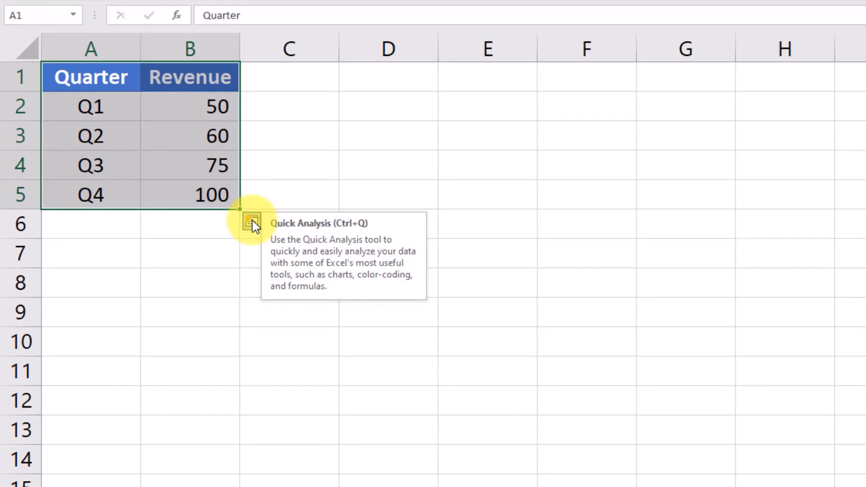
click(252, 222)
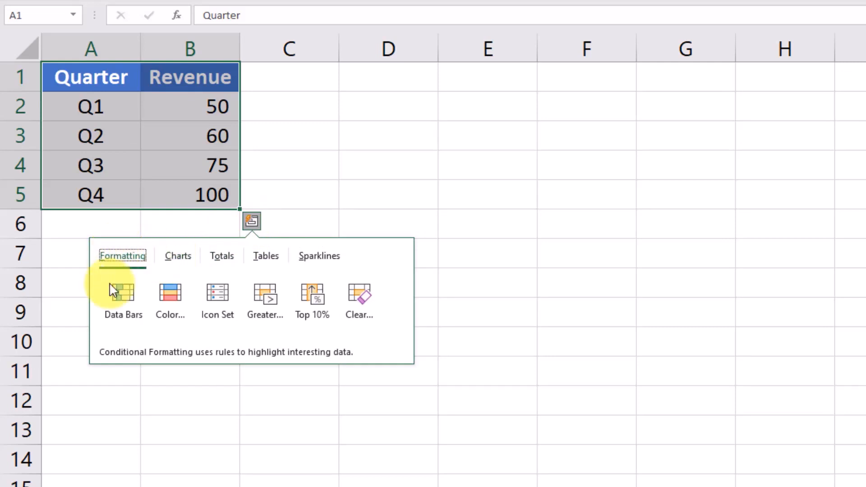
click(172, 259)
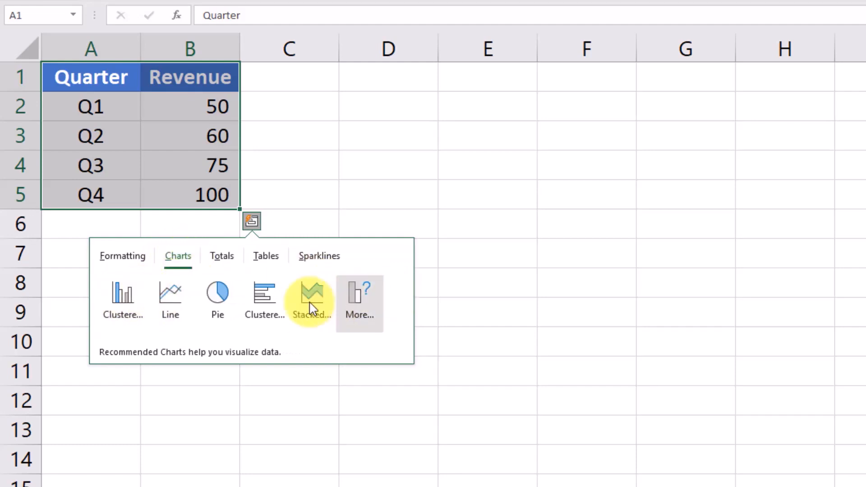
click(225, 259)
click(271, 259)
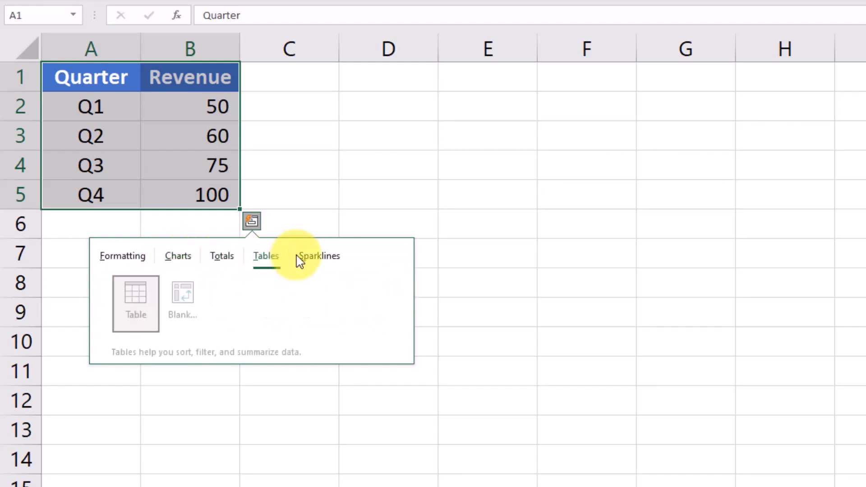
click(315, 258)
click(171, 261)
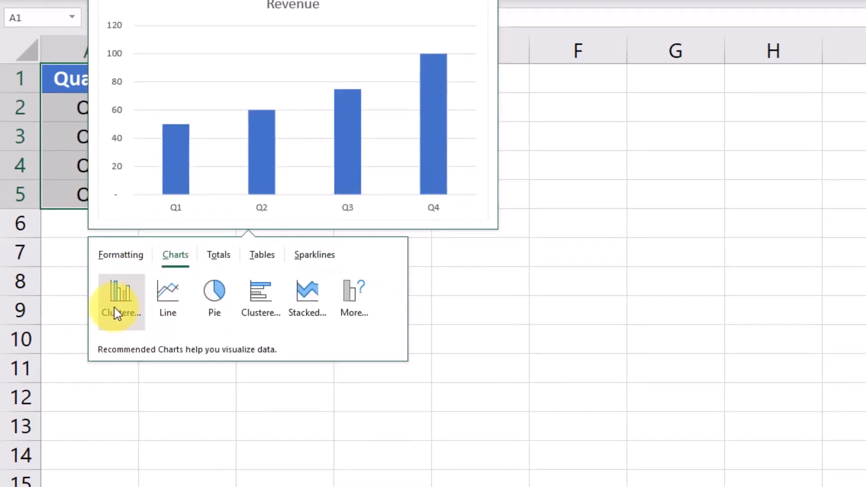
click(114, 313)
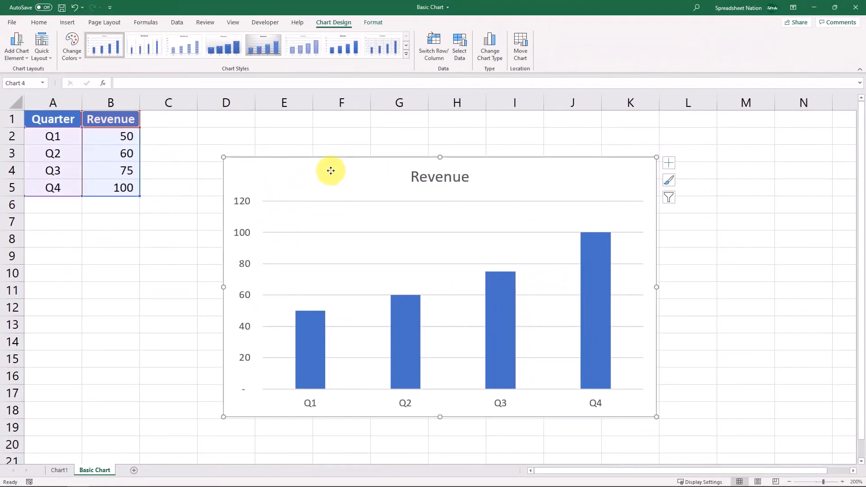
drag(330, 170, 191, 158)
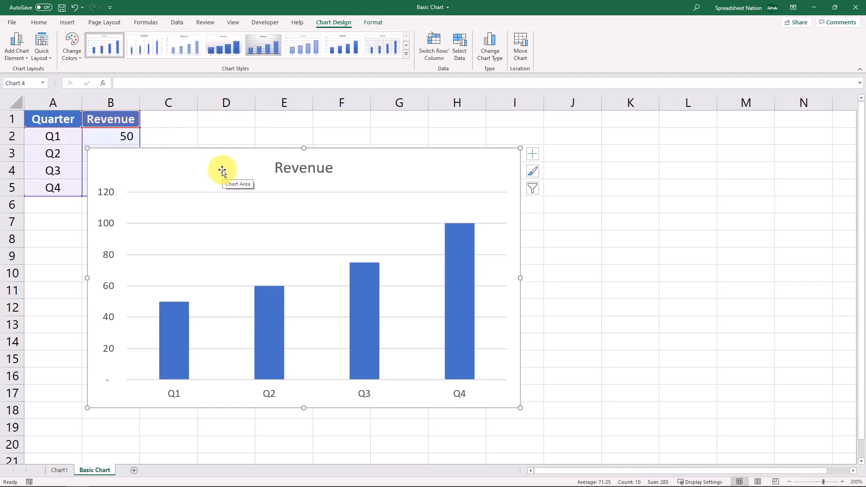
key(Delete)
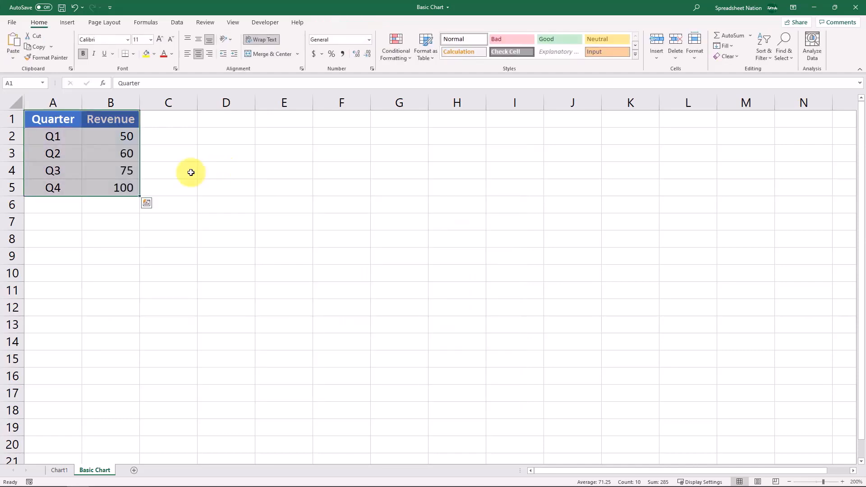
Step: Open the Insert Chart dialog with cell B4 of the revenue data active, and look through the recommended charts
click(127, 169)
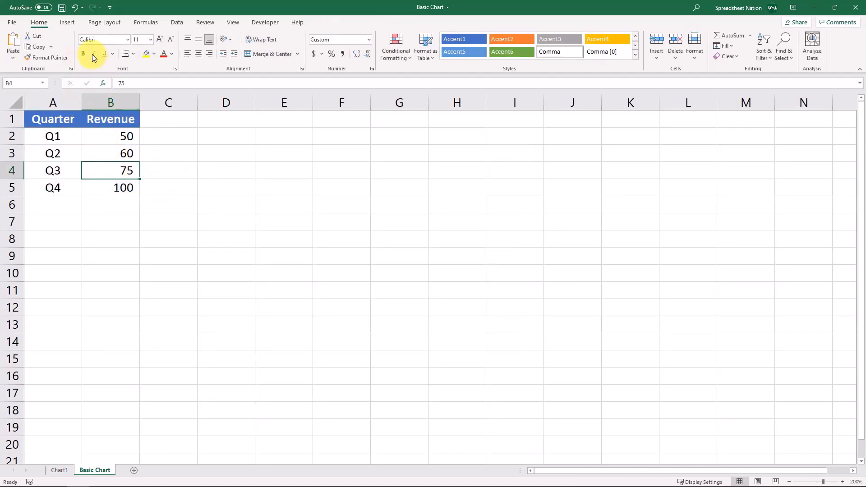
click(69, 24)
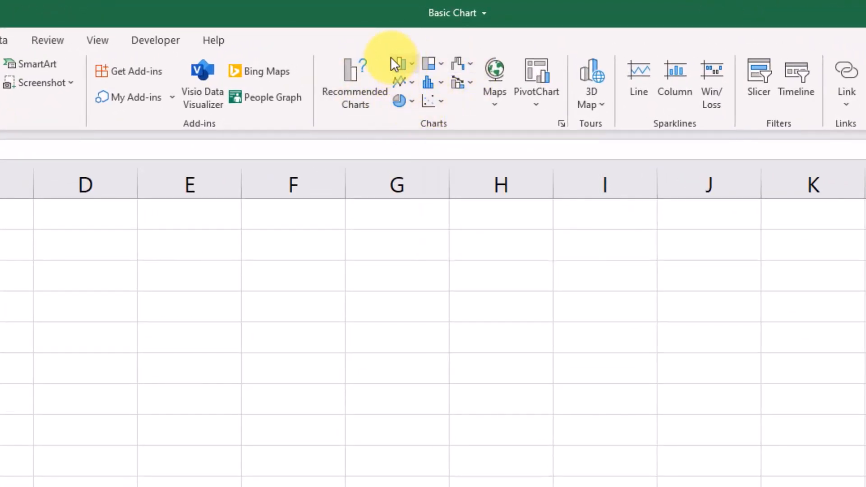
click(563, 124)
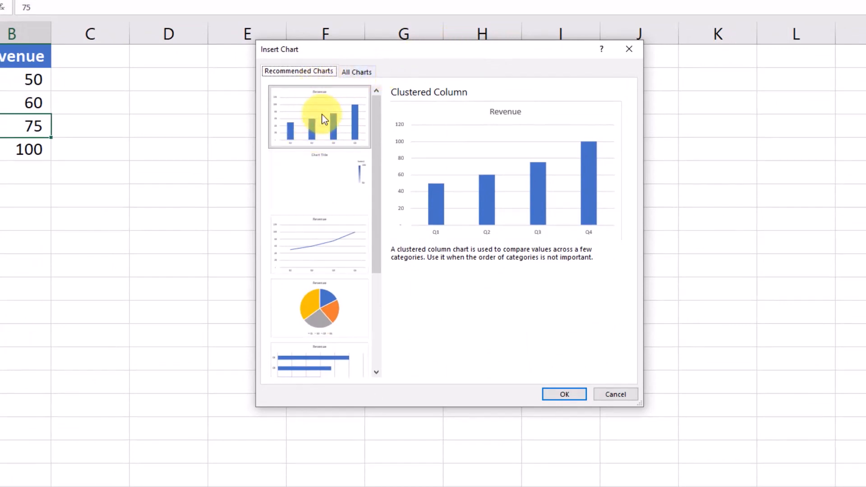
scroll(336, 240, down, 3)
scroll(340, 212, up, 3)
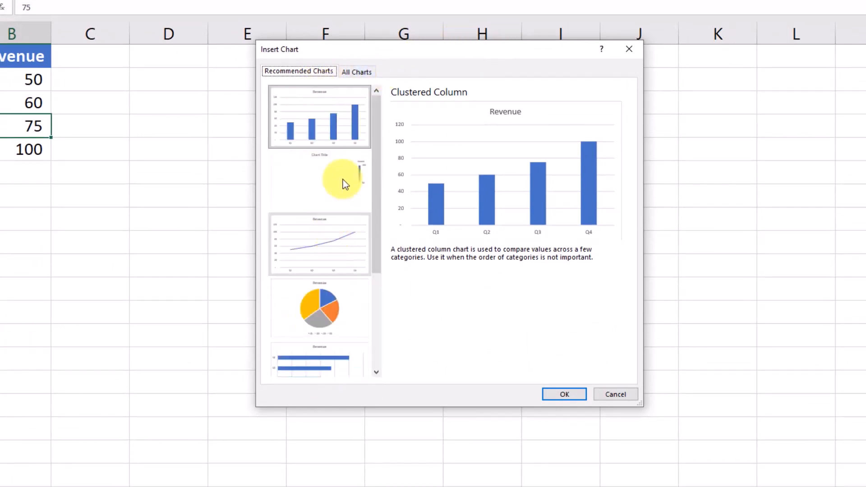
Step: Examine the previews across all chart types, including Pie, Bar, Area, Map, Surface, Radar and Combo, and return to the Column type
click(350, 72)
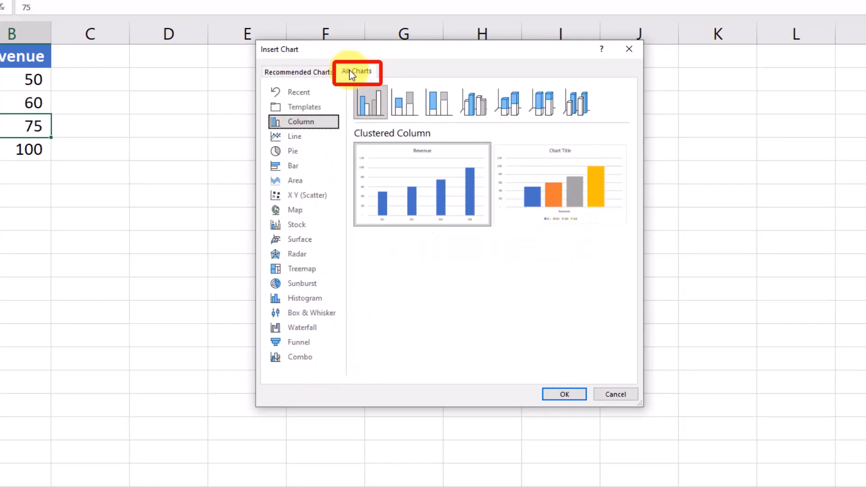
click(311, 150)
click(311, 164)
click(312, 180)
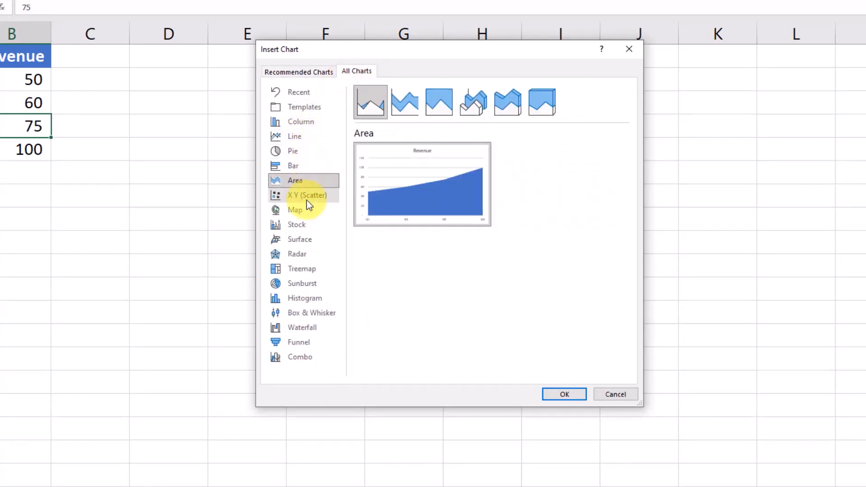
click(311, 193)
click(312, 211)
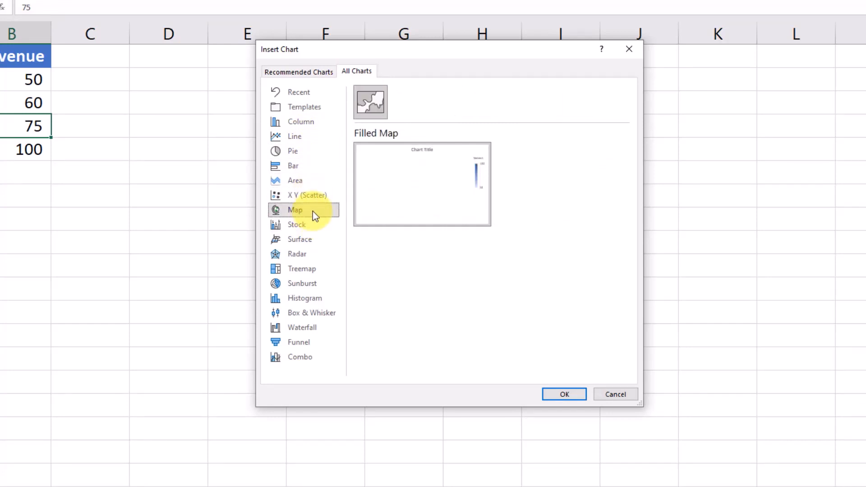
click(318, 225)
click(319, 239)
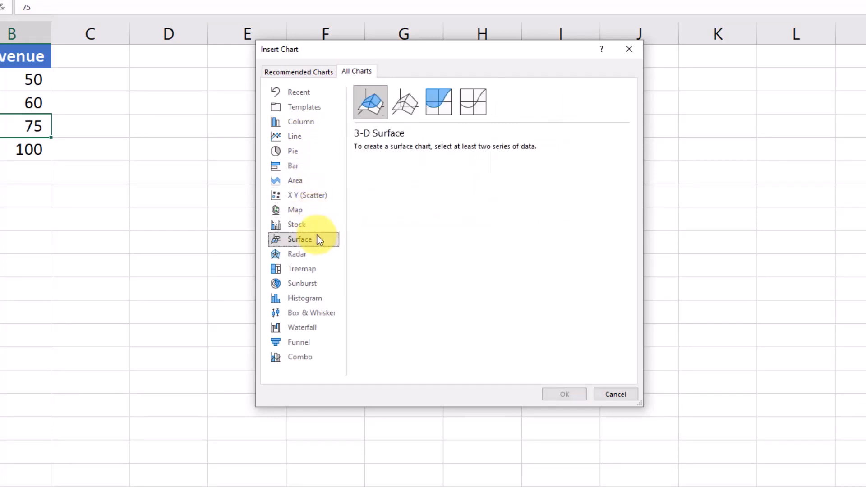
click(324, 257)
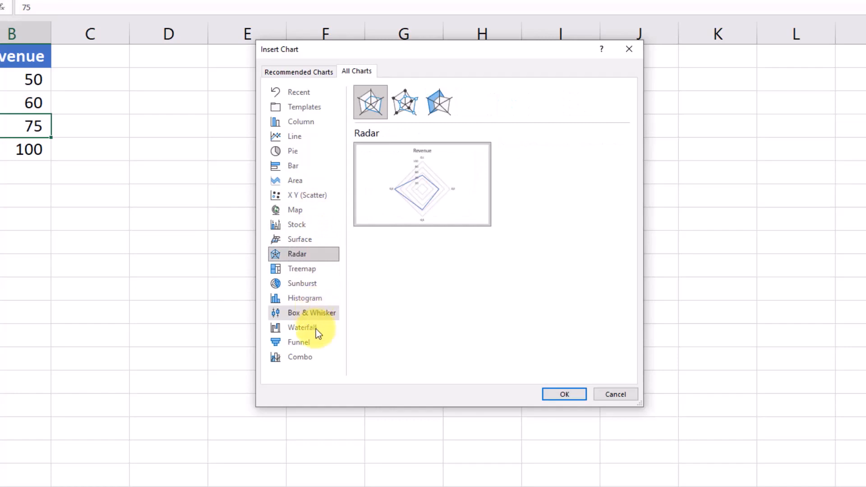
click(315, 355)
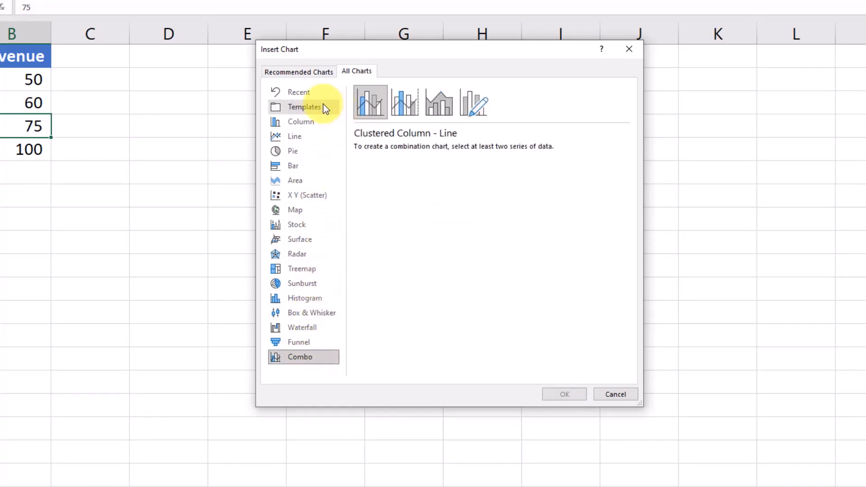
click(318, 124)
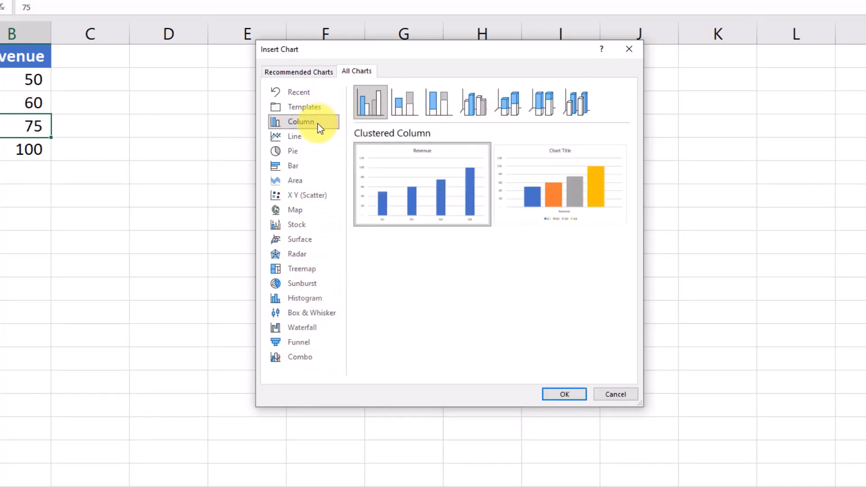